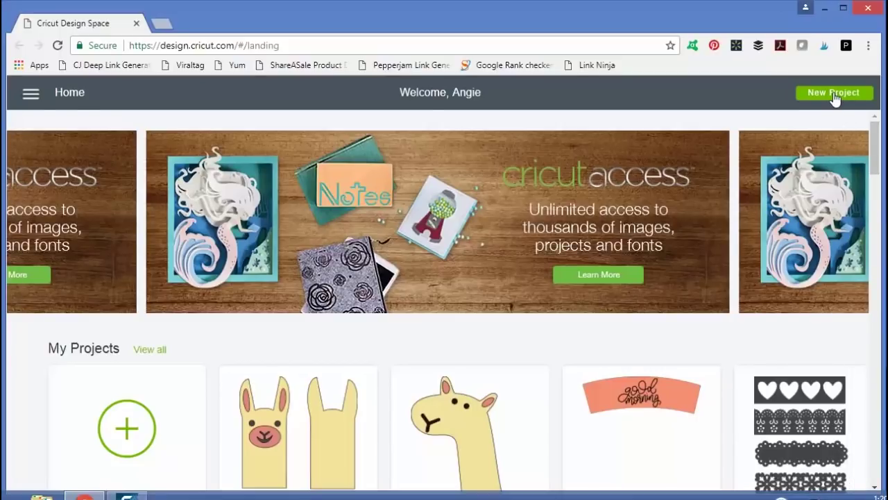
- Start a new blank project and go to the Upload page
left_click(834, 95)
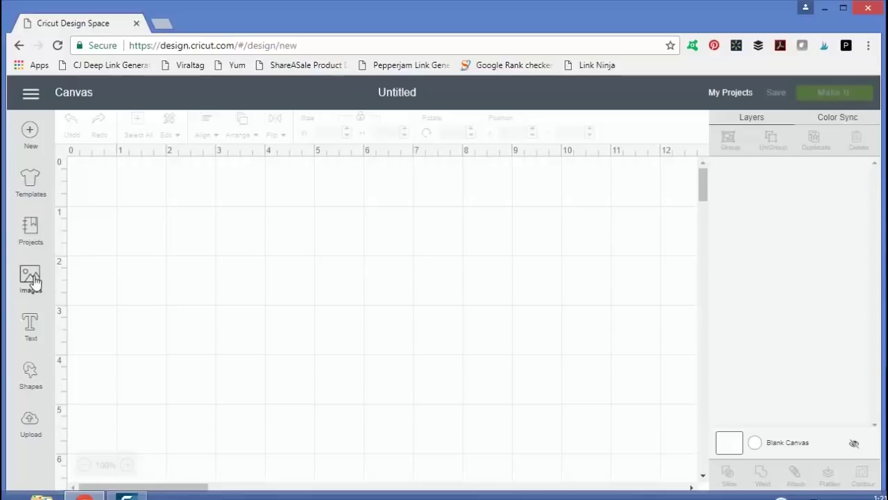
left_click(31, 422)
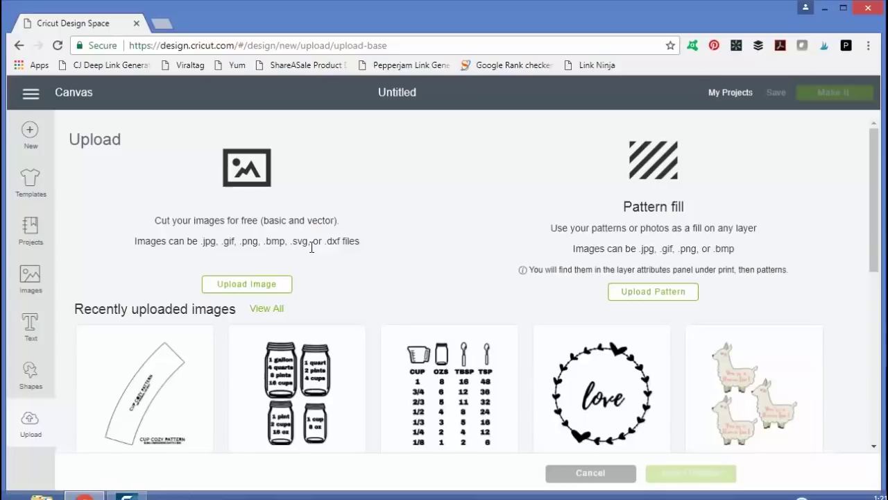
- Upload the love.png wreath file from Downloads into the image uploader
left_click(261, 286)
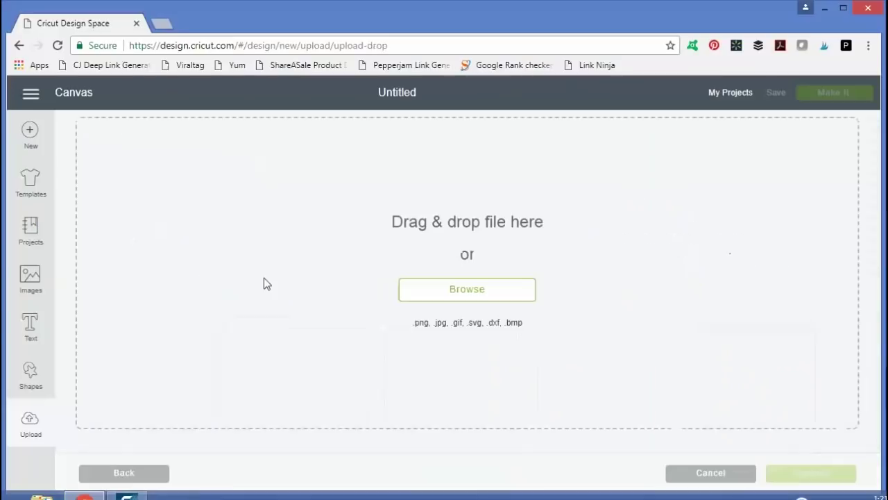
left_click(472, 295)
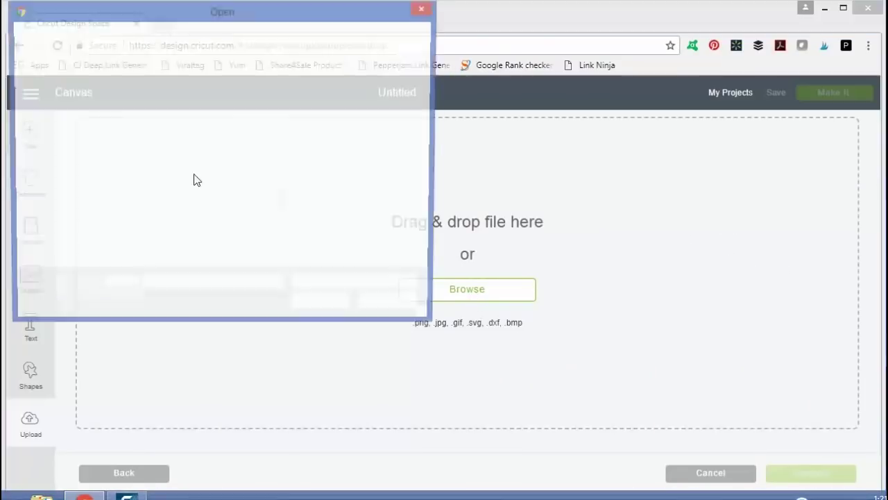
type("lov")
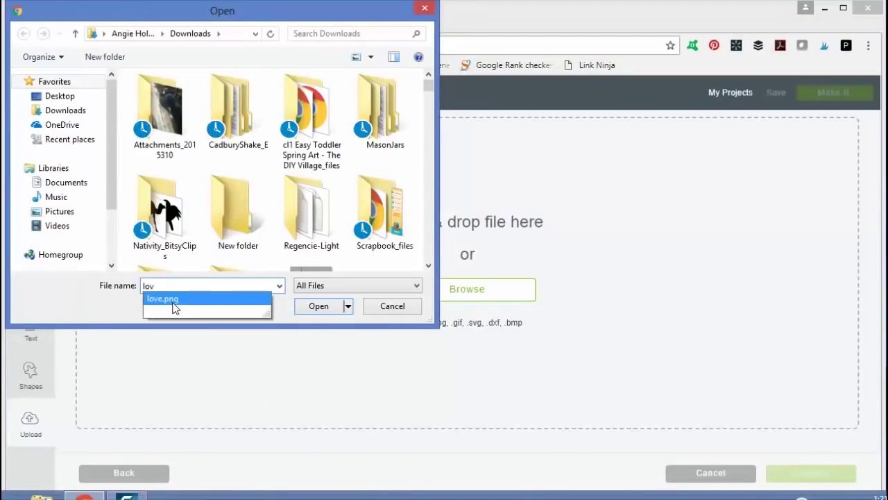
left_click(175, 300)
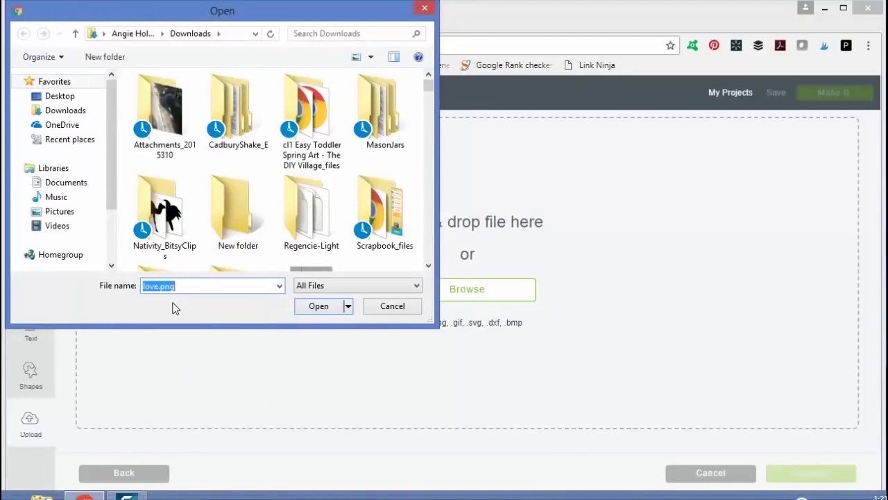
left_click(319, 306)
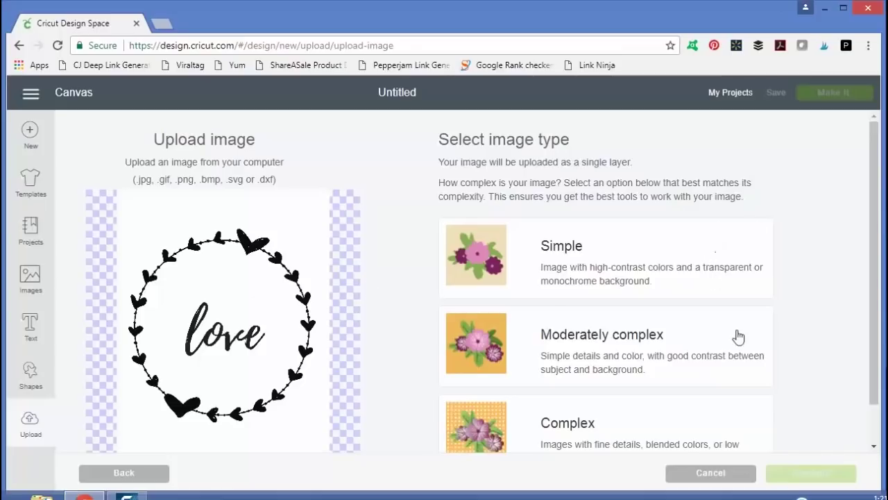
- Choose Simple as the wreath's image type and continue to Select & erase
scroll(835, 340, "down", 1)
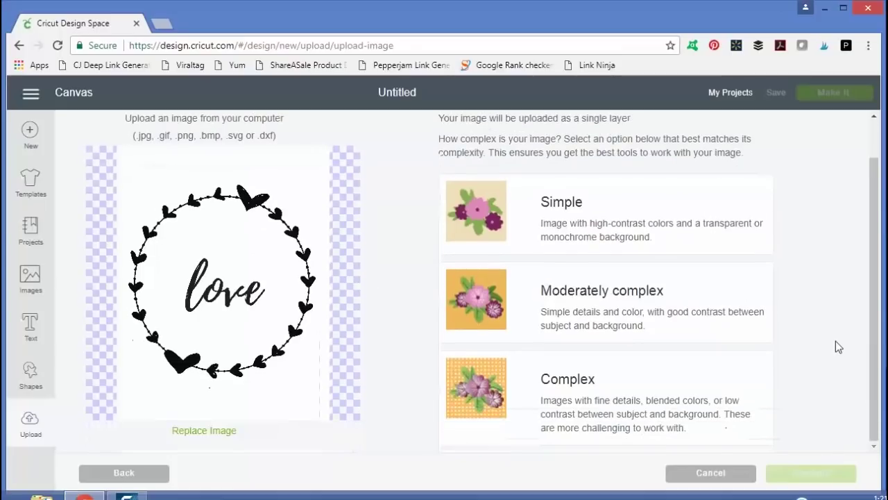
left_click(655, 227)
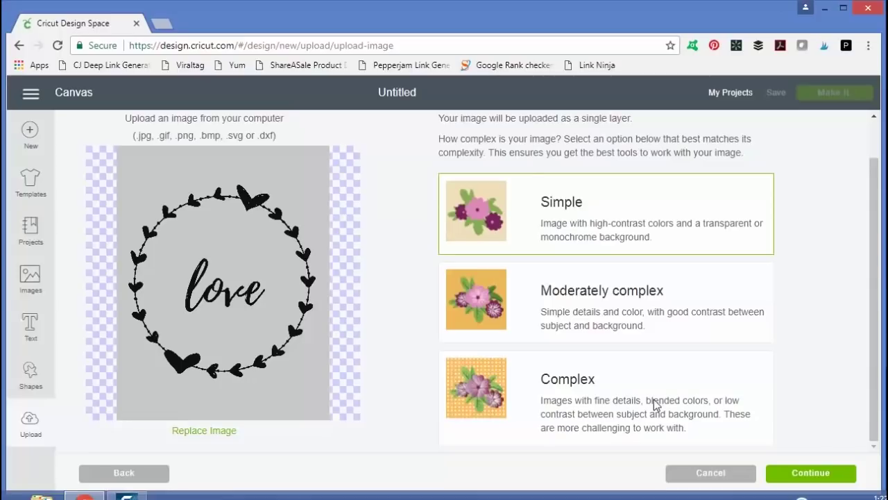
left_click(799, 472)
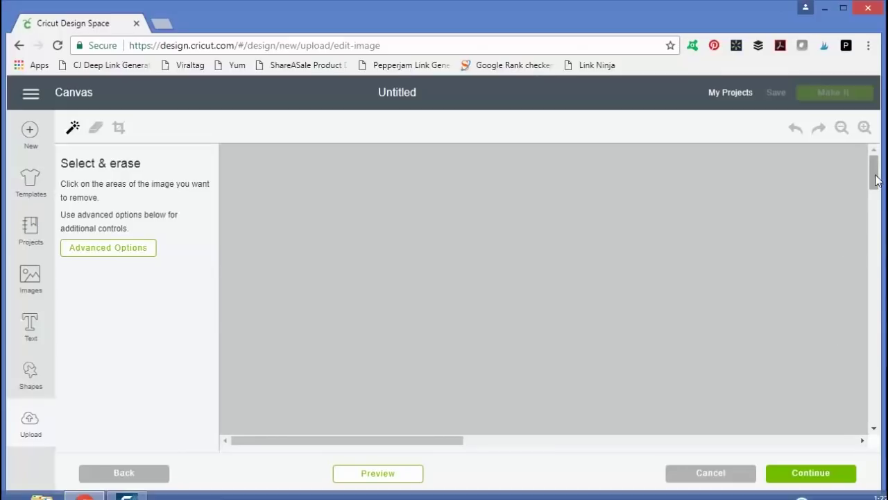
- Zoom out to fit the whole wreath, then erase the grey areas inside and outside it
left_click_drag(876, 180, 878, 350)
left_click(841, 129)
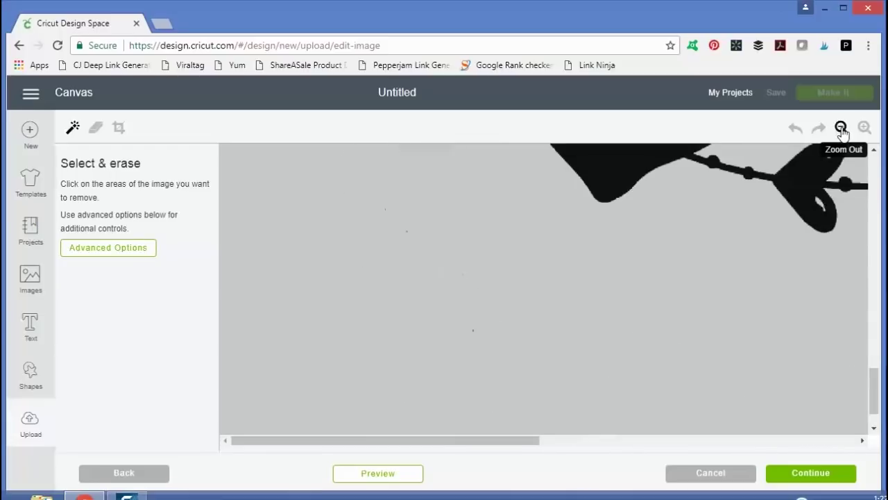
left_click(841, 129)
left_click(841, 129)
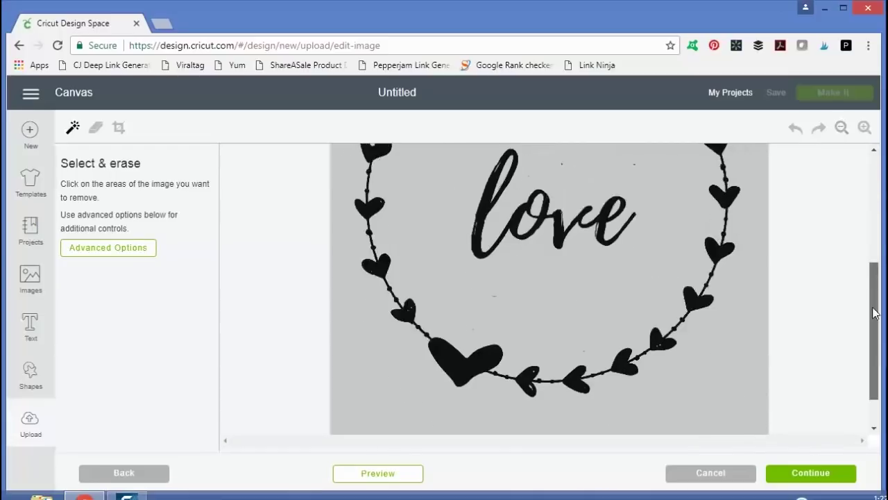
left_click_drag(876, 312, 878, 281)
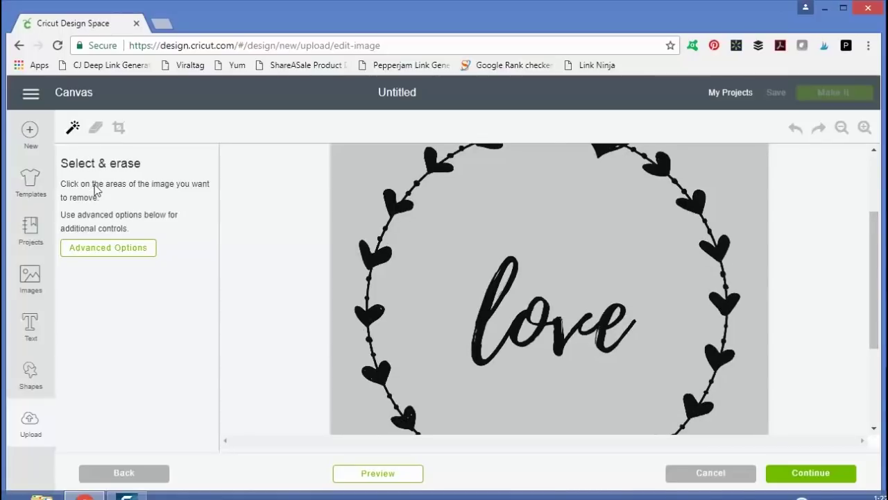
left_click(564, 207)
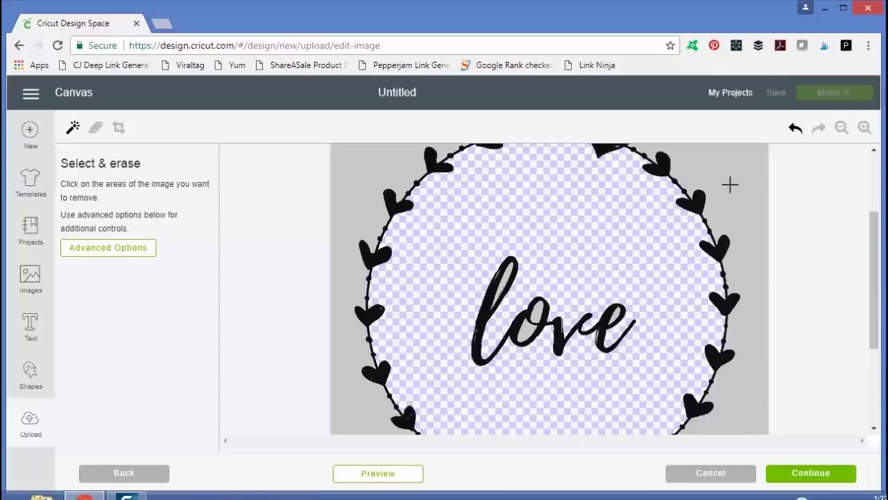
left_click(730, 184)
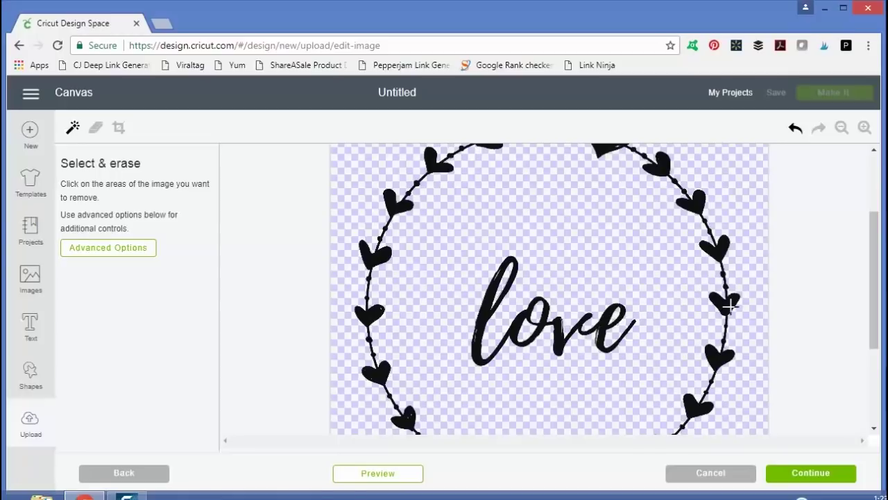
left_click_drag(875, 299, 862, 234)
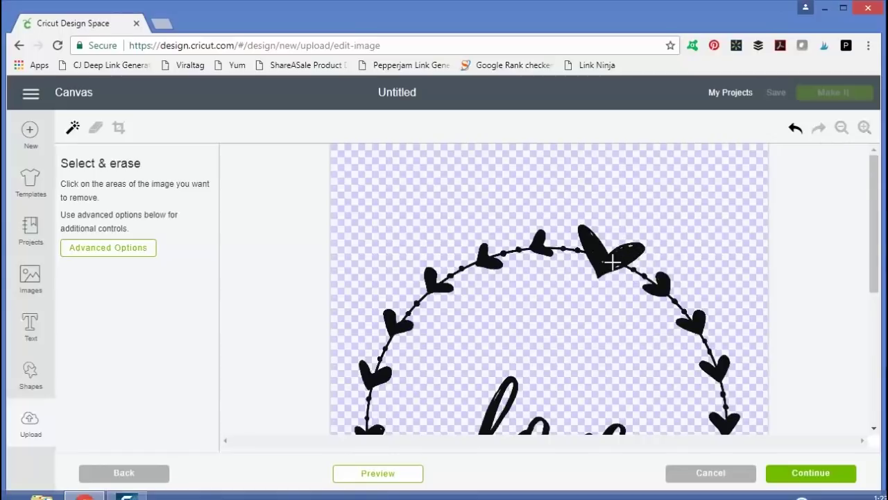
- Save the wreath as a cut image named 'love'
left_click(810, 472)
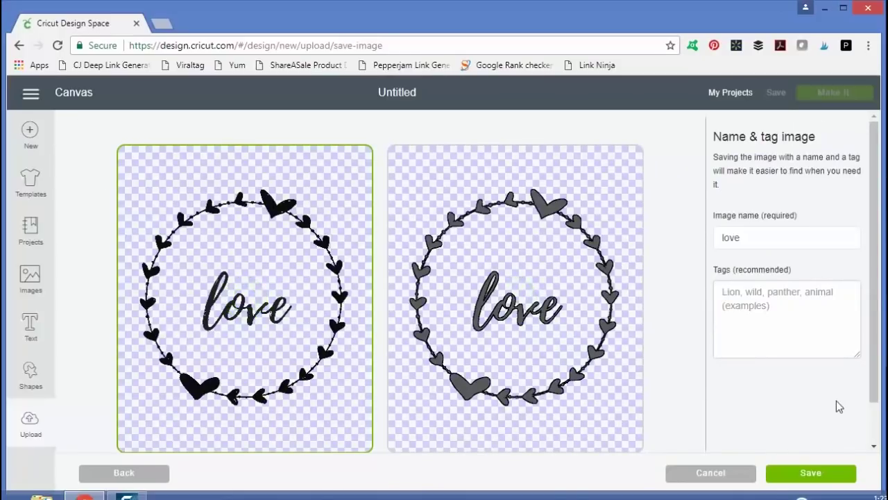
left_click_drag(878, 368, 879, 406)
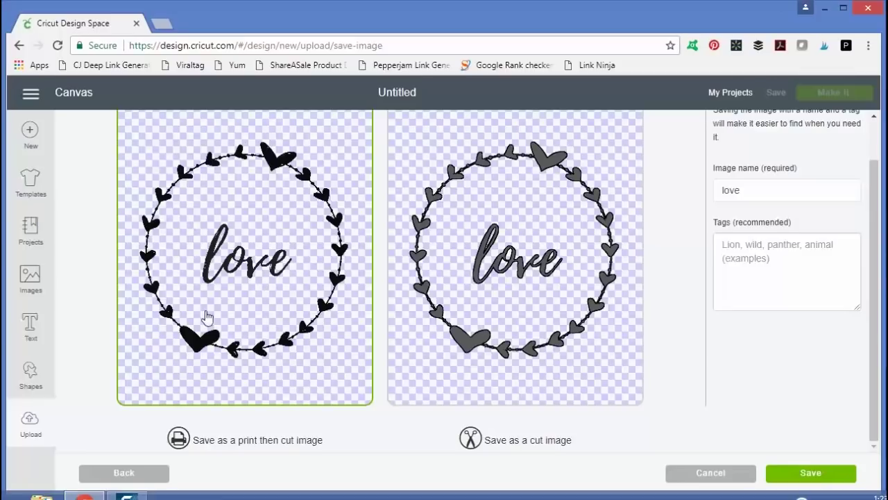
left_click(562, 261)
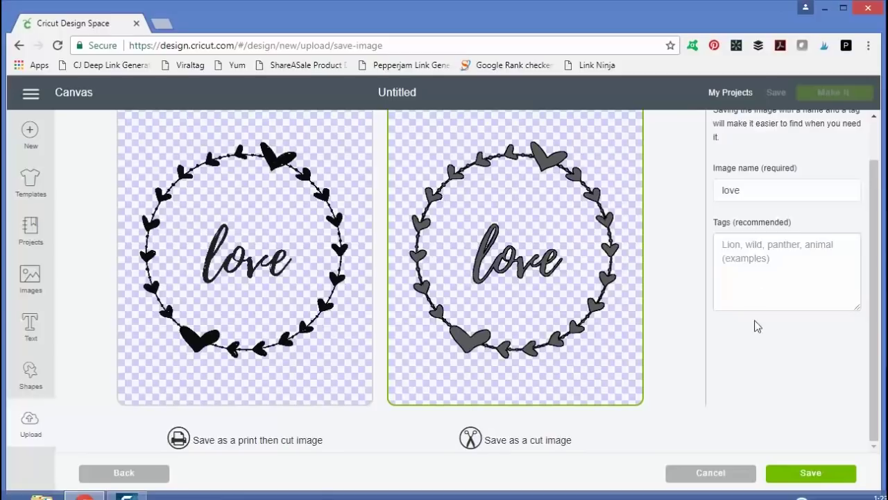
left_click(810, 473)
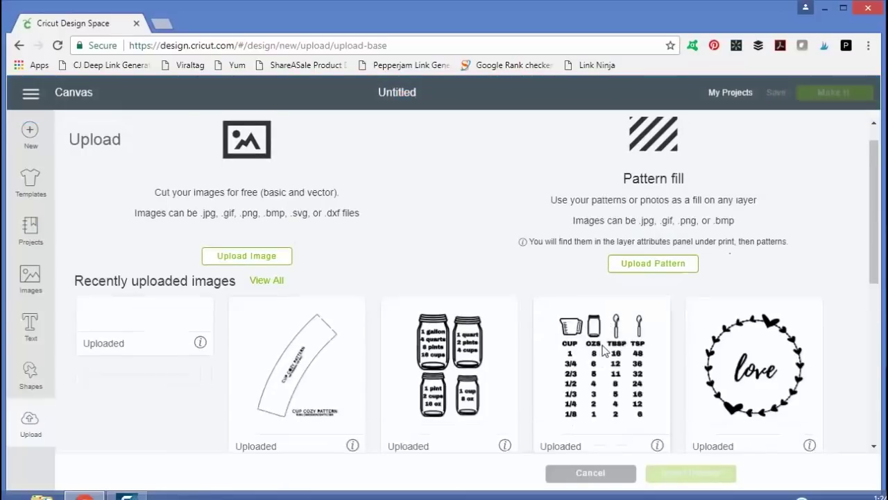
- Insert the 'love' thumbnail from Recently uploaded images onto the canvas
scroll(347, 341, "down", 1)
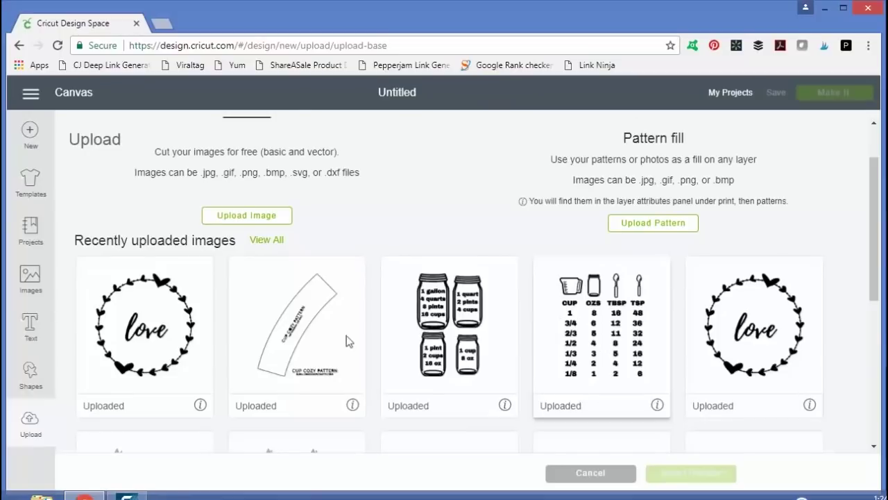
left_click(138, 316)
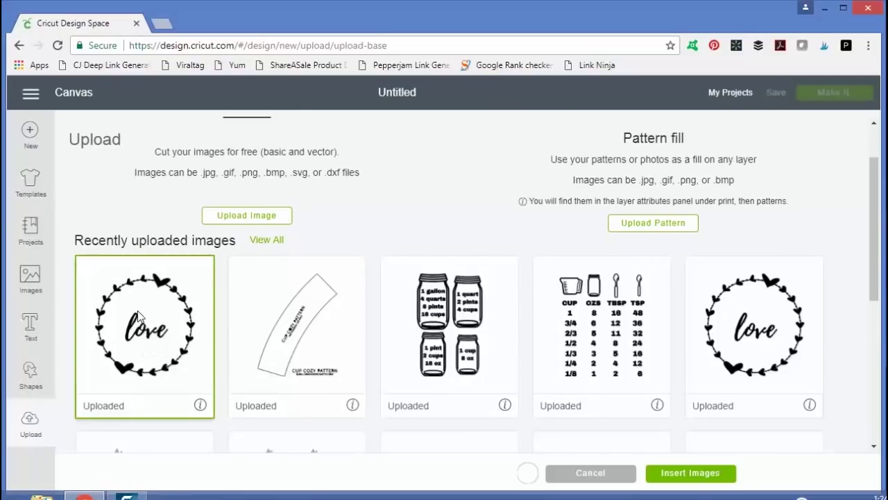
left_click(700, 475)
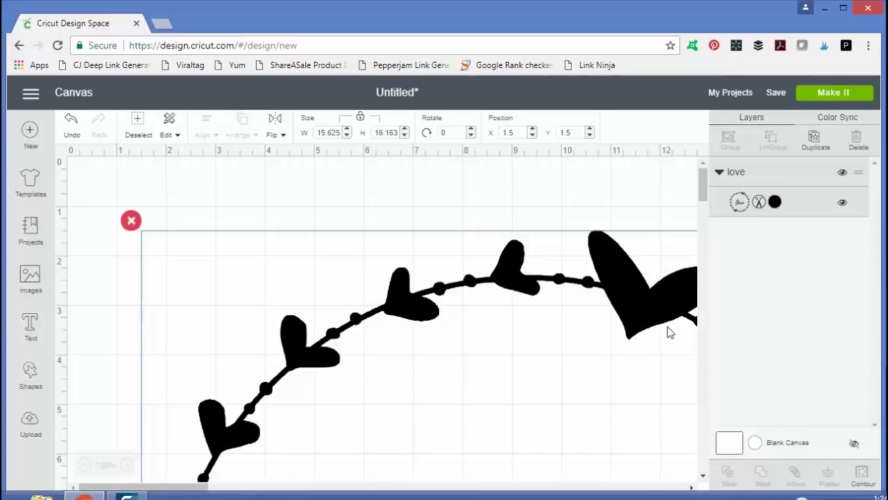
- Shrink the wreath to about 12.121 by 12.538 and scroll the love lettering into view
left_click_drag(704, 190, 706, 213)
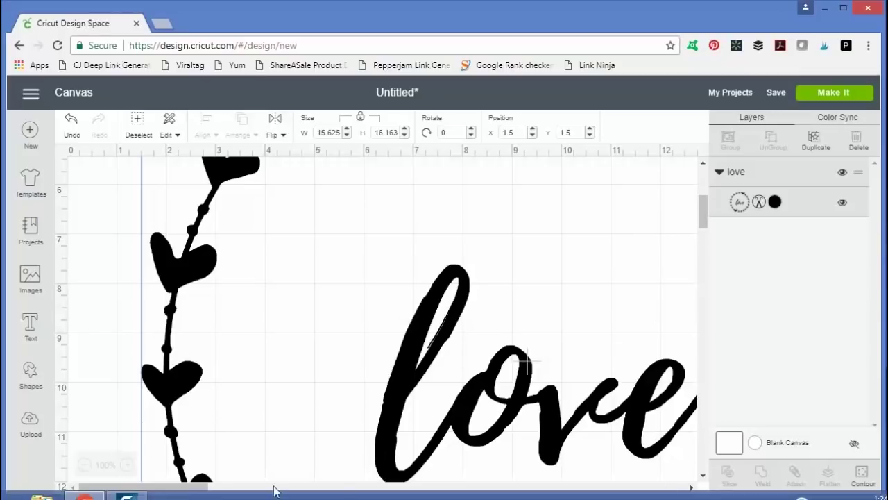
left_click_drag(173, 486, 275, 486)
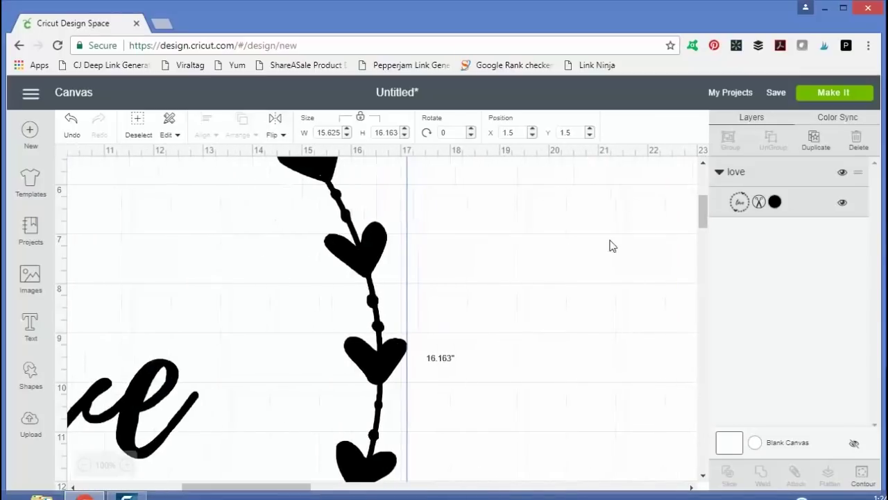
left_click_drag(701, 201, 702, 243)
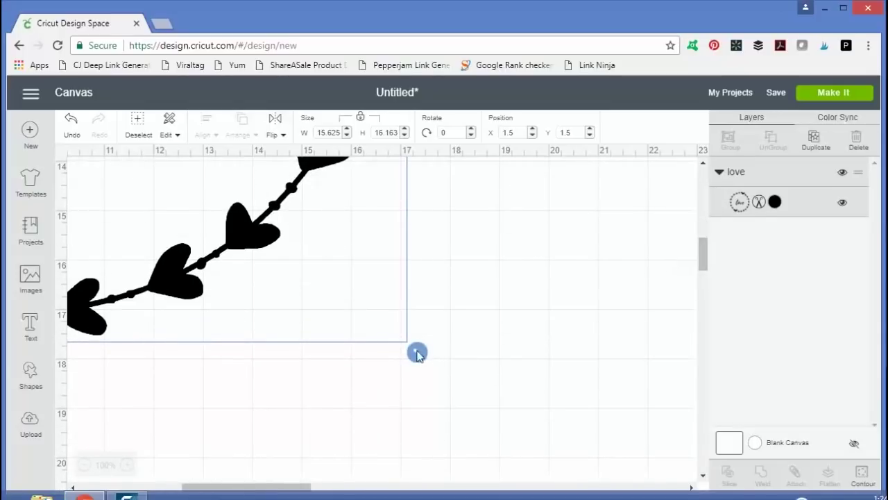
left_click_drag(417, 354, 158, 174)
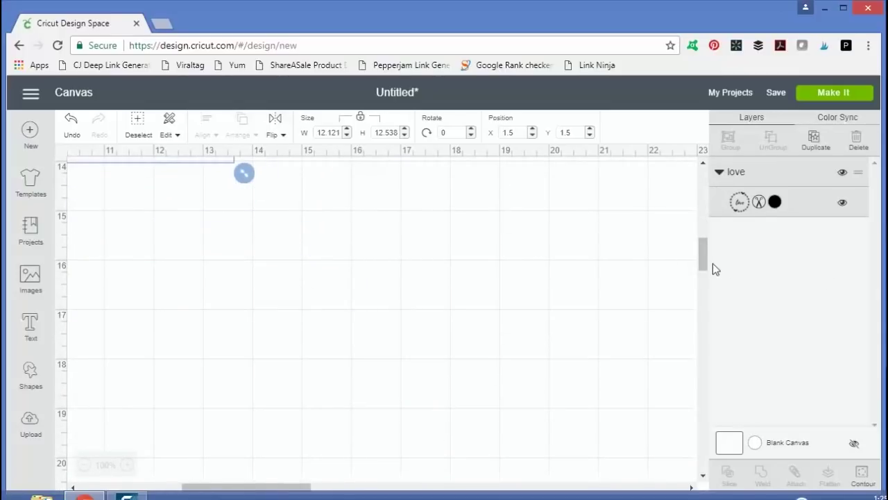
left_click_drag(702, 255, 699, 208)
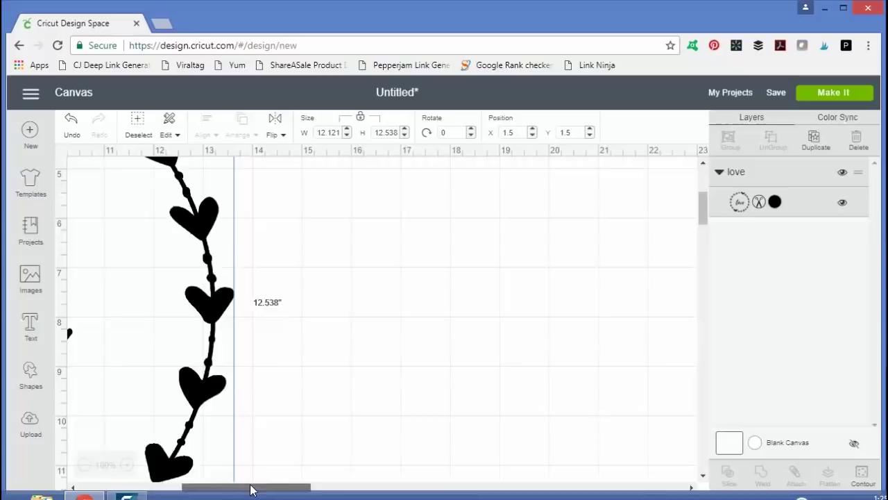
left_click_drag(251, 490, 172, 490)
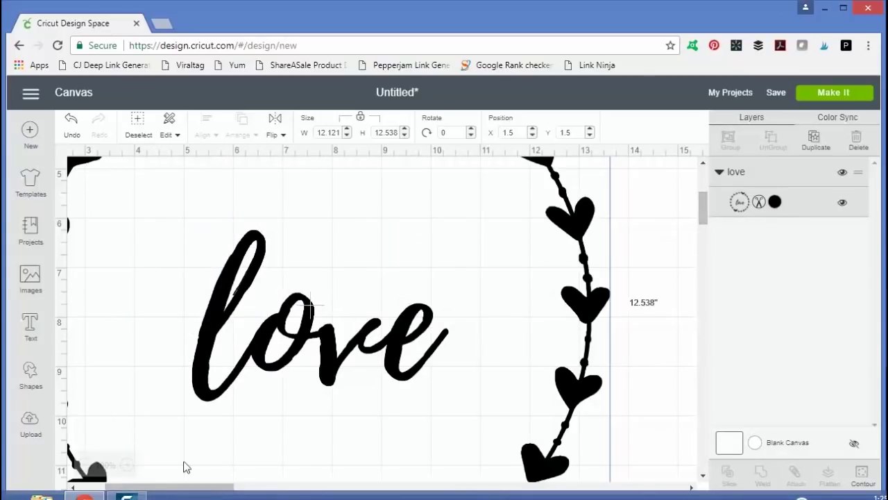
- Add a square stretched to 6.528 by 4.694 over the love lettering, then select it with the wreath
left_click(84, 465)
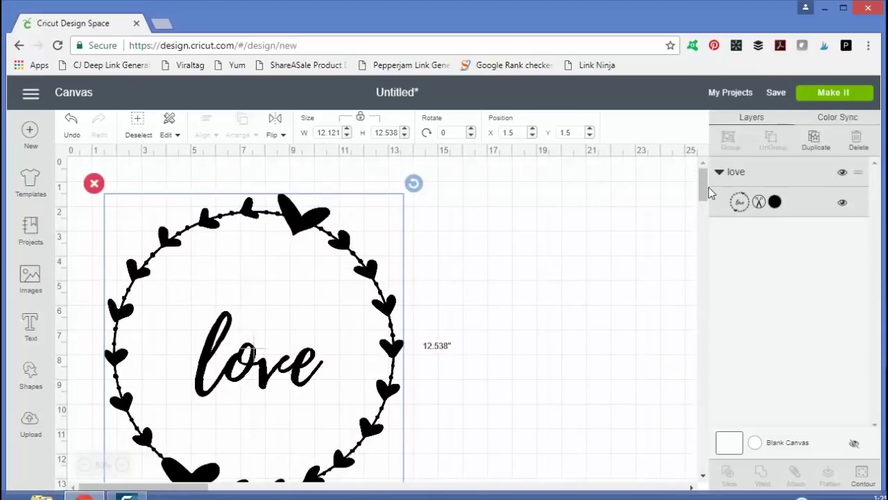
scroll(706, 188, "down", 3)
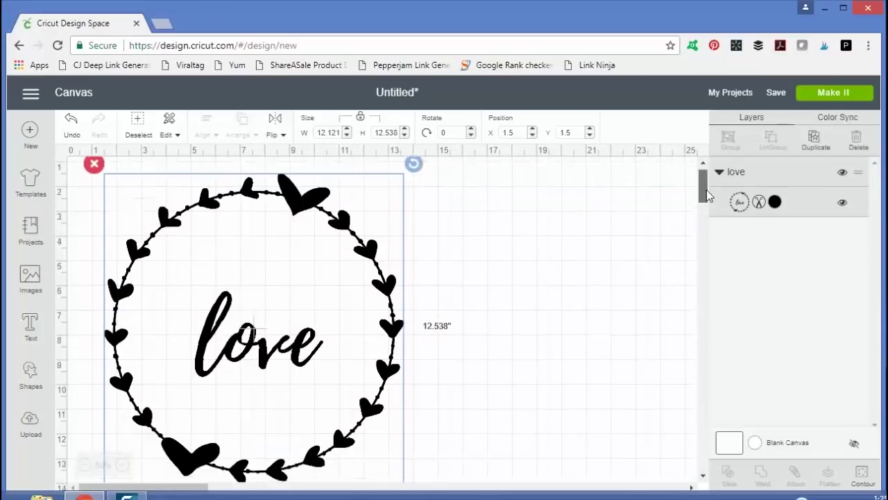
left_click(32, 375)
left_click(87, 279)
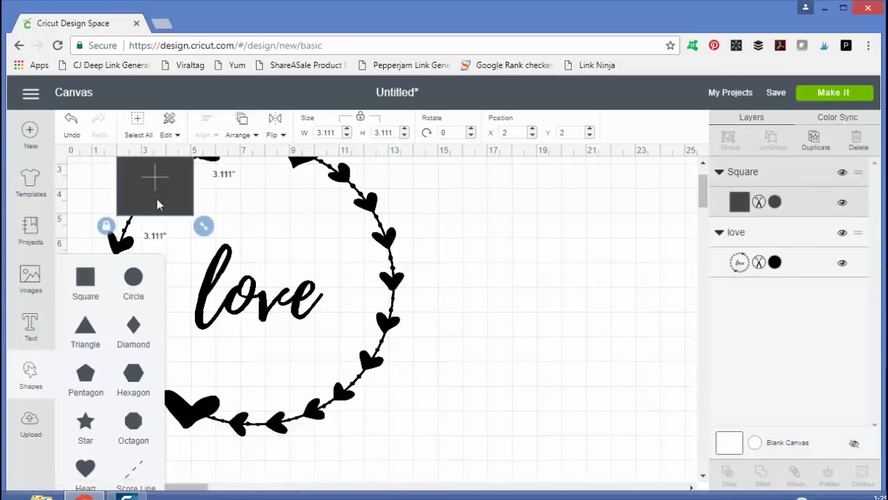
left_click_drag(158, 205, 220, 285)
left_click_drag(265, 322, 349, 365)
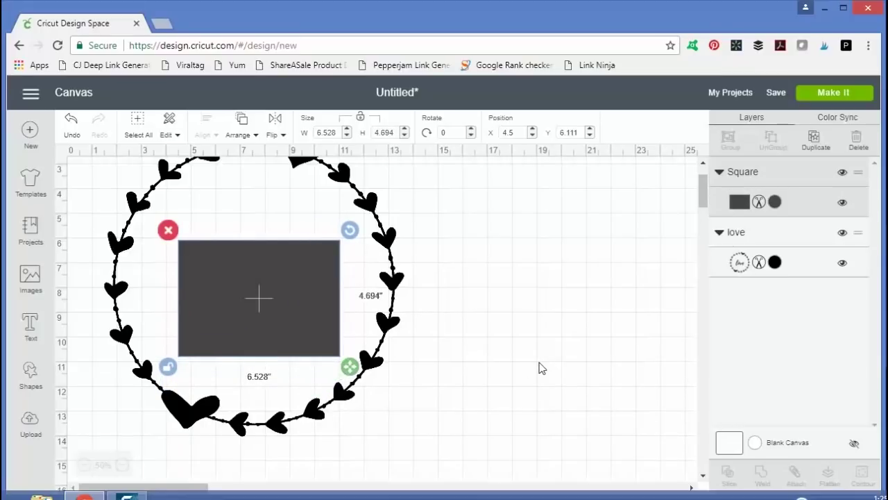
left_click_drag(439, 427, 157, 249)
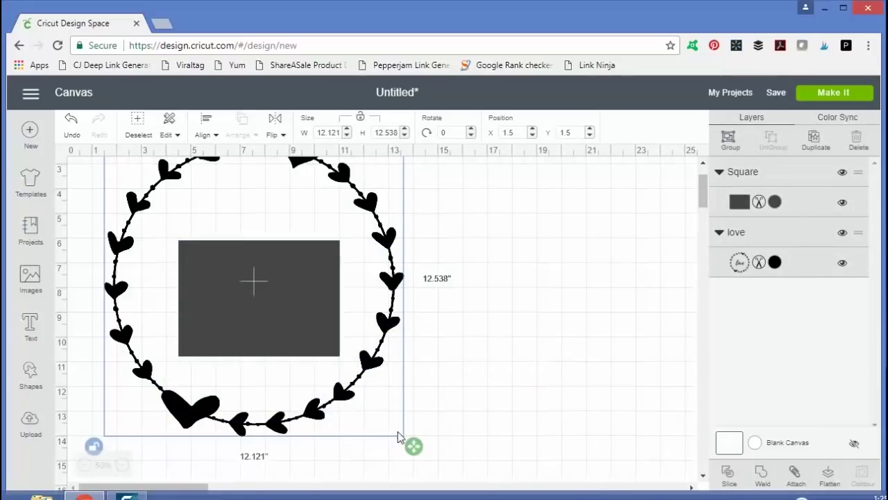
- Slice the wreath with the square and delete the leftover rectangle piece
right_click(314, 317)
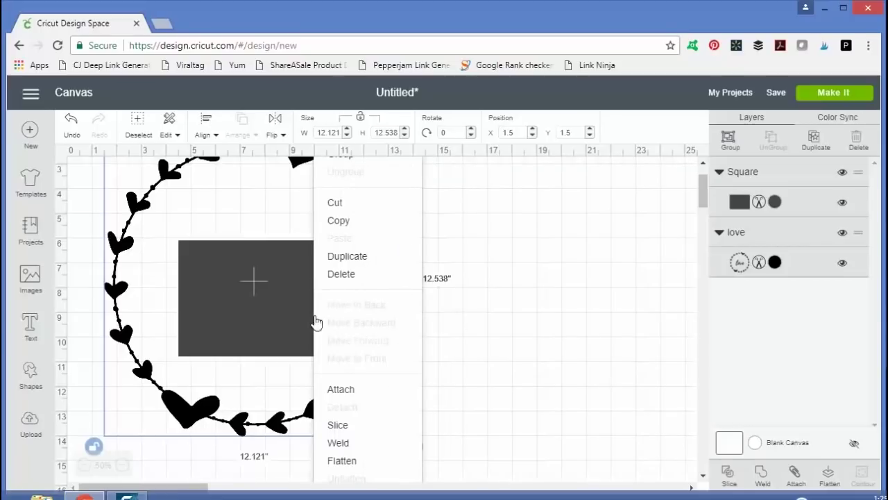
left_click(371, 426)
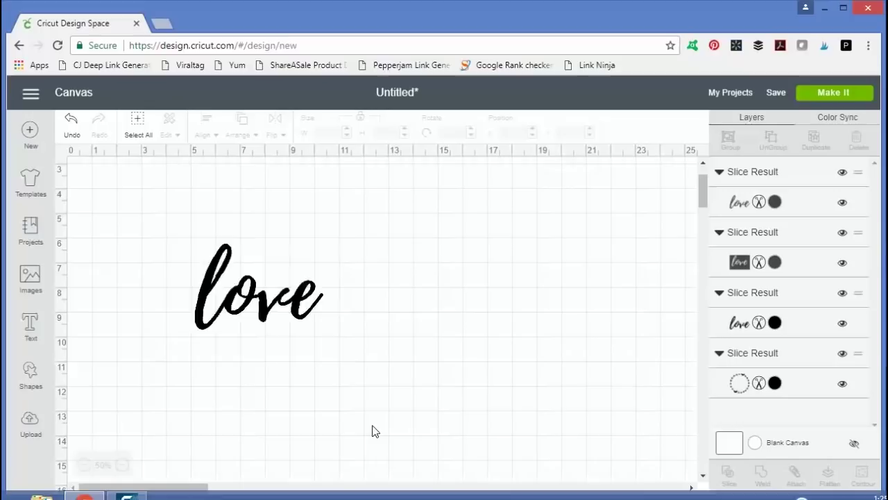
left_click_drag(267, 260, 564, 250)
left_click_drag(259, 295, 522, 366)
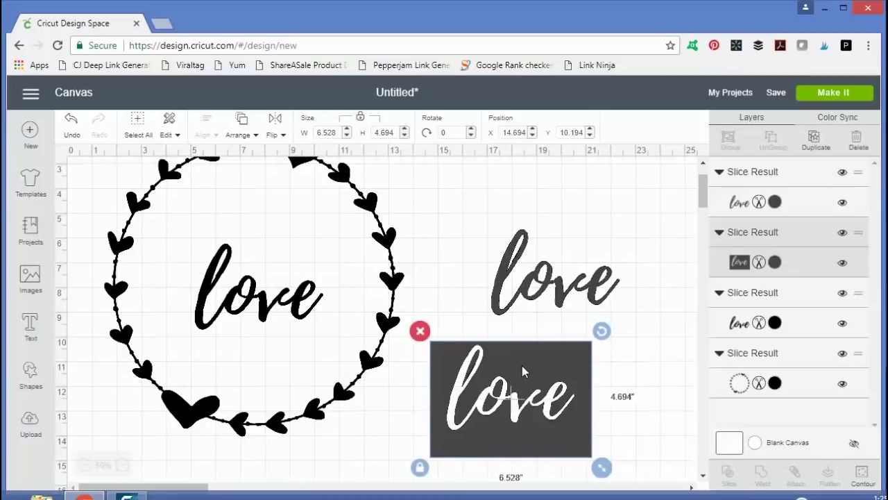
key("Delete")
- Delete the extra grey love piece and move the black love lettering beside the wreath
left_click_drag(270, 320, 509, 420)
left_click(583, 310)
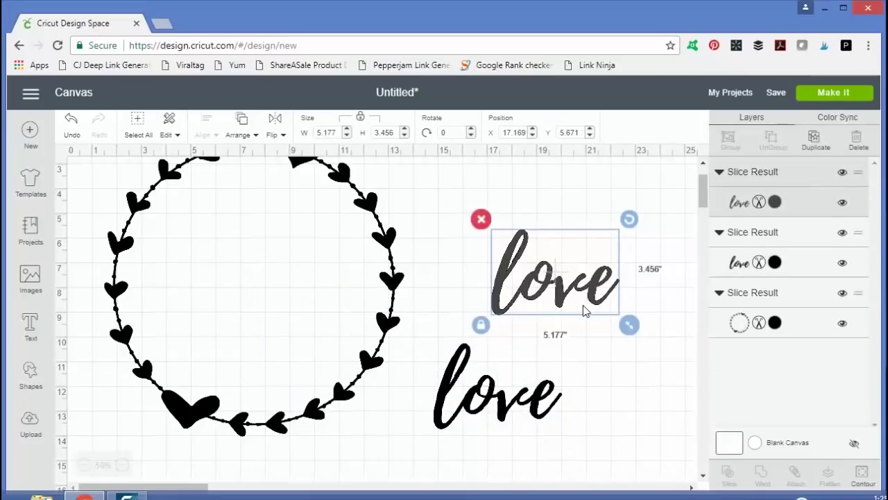
key("Delete")
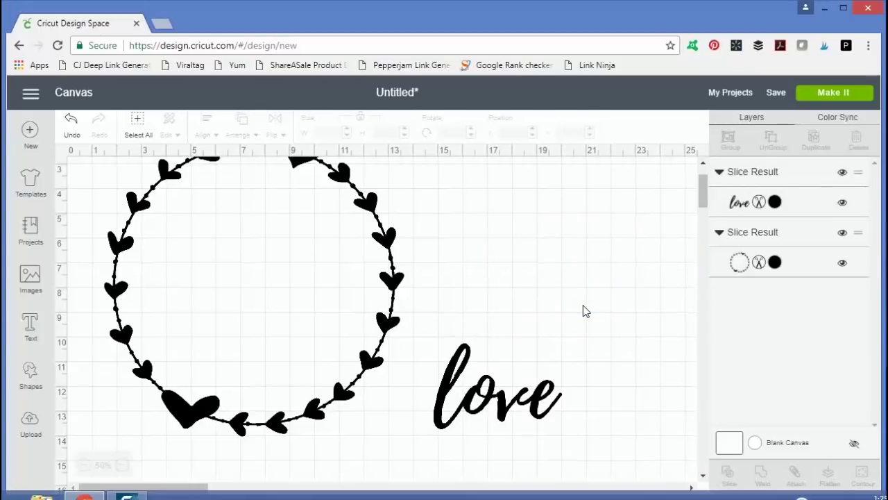
left_click_drag(513, 403, 541, 293)
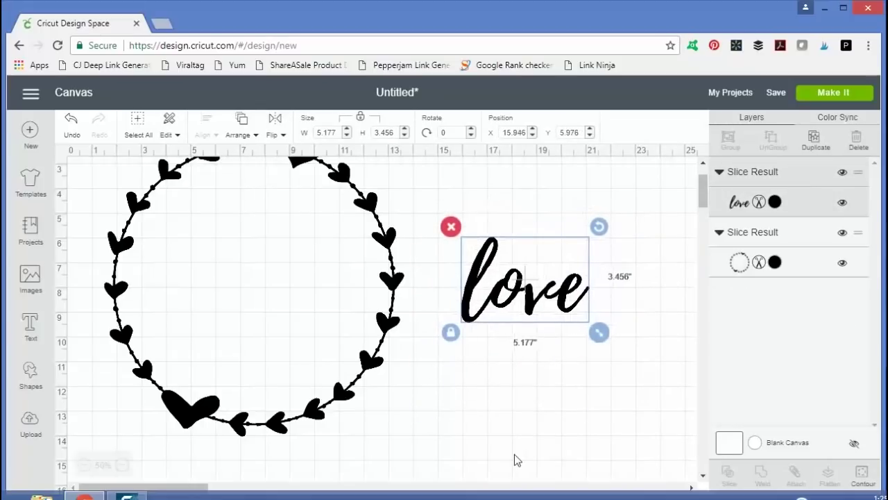
left_click(775, 202)
- Recolour the love piece Pink Crystal and deselect it
left_click(623, 284)
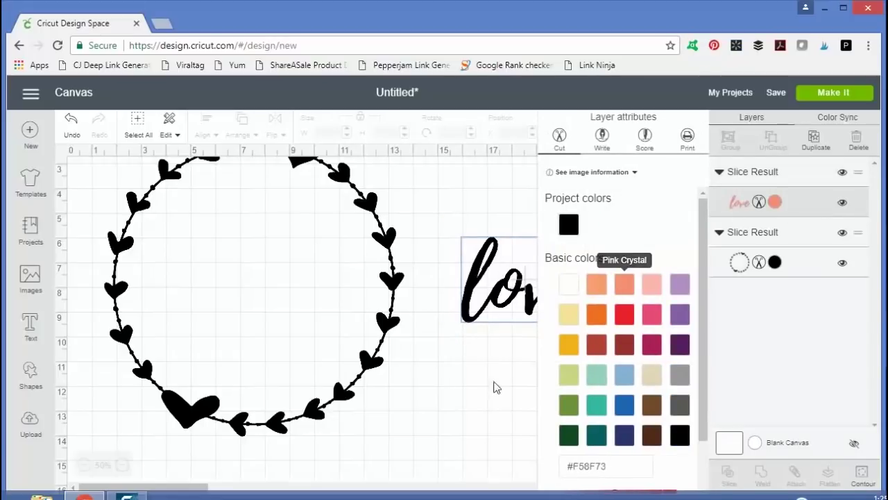
left_click(497, 405)
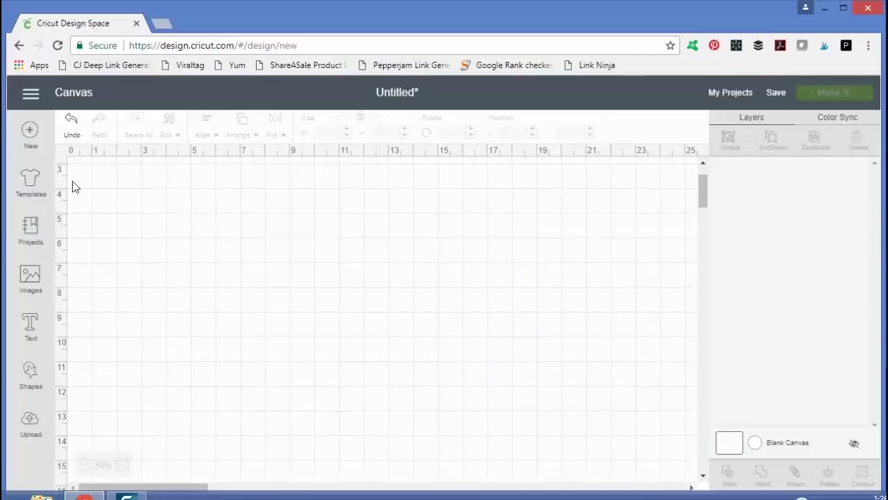
- Upload the CUVintageTruckChristmasCfB.svg file from the computer as a new image
left_click(36, 417)
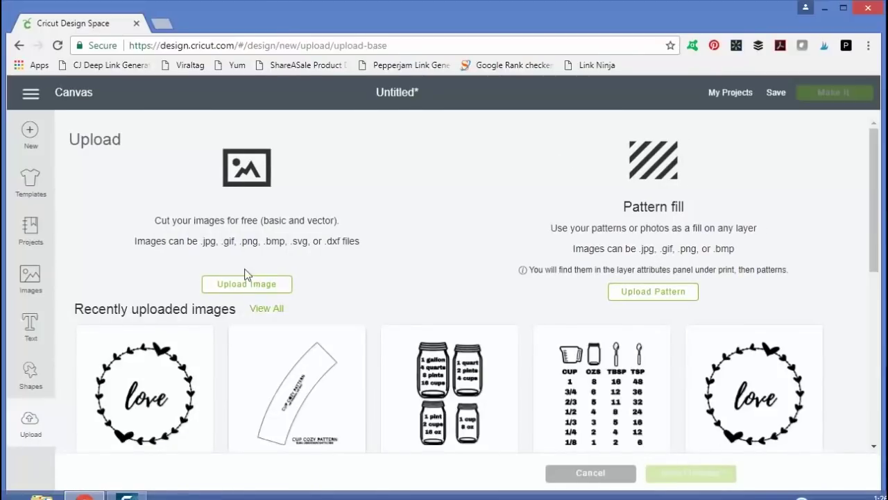
left_click(247, 285)
left_click(465, 293)
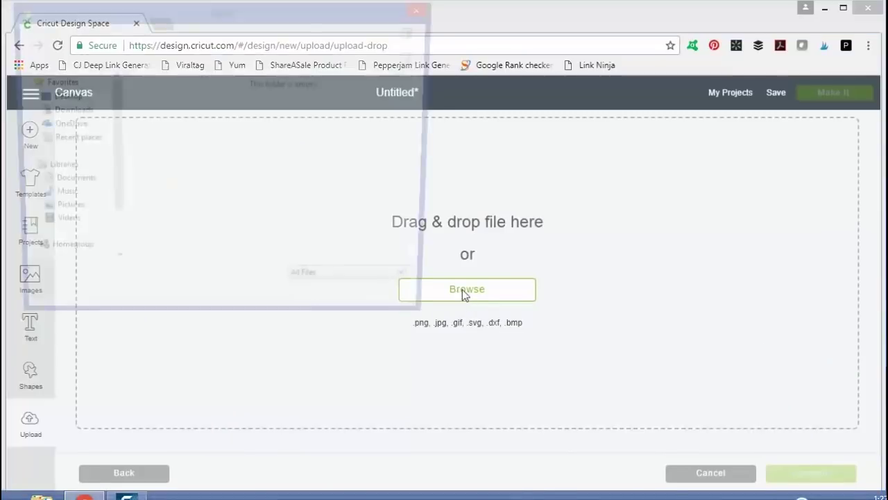
type("cu")
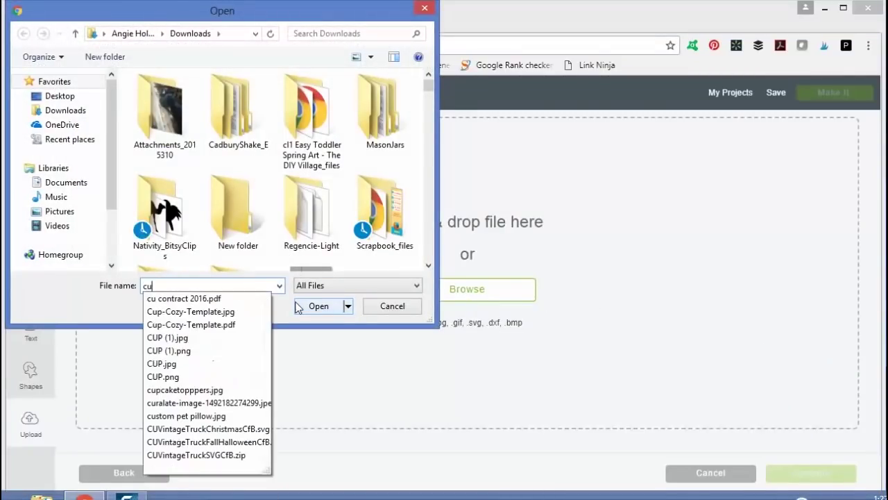
left_click(241, 429)
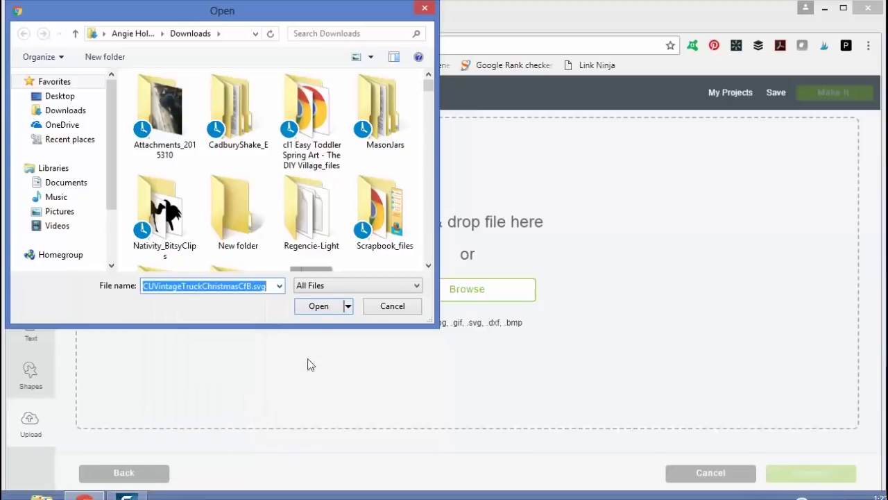
left_click(317, 307)
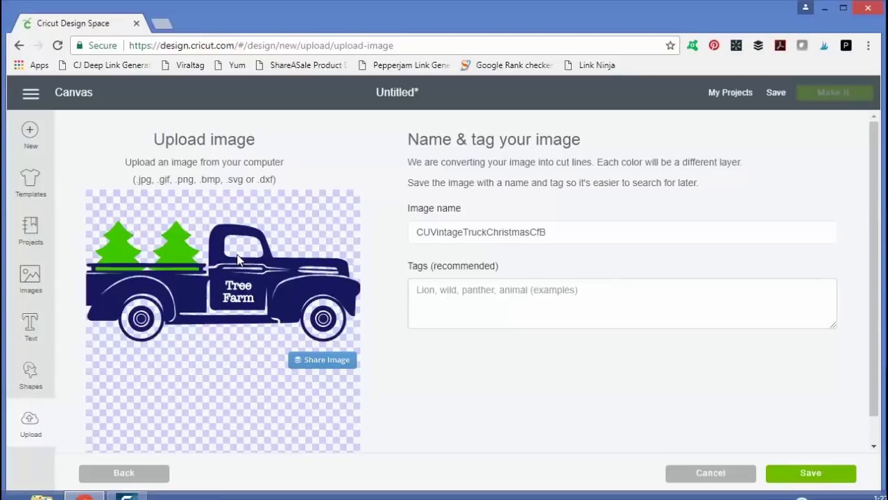
- Save the truck upload and insert it from Recently uploaded images onto the canvas
left_click(821, 475)
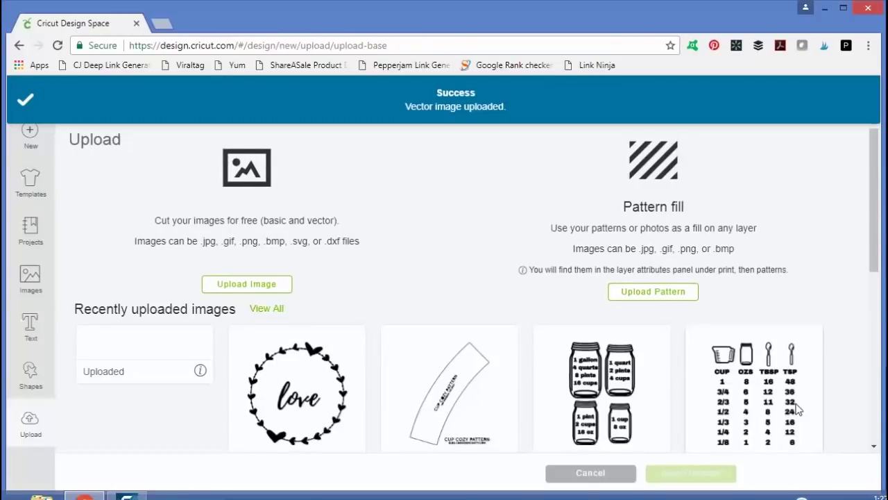
left_click(166, 354)
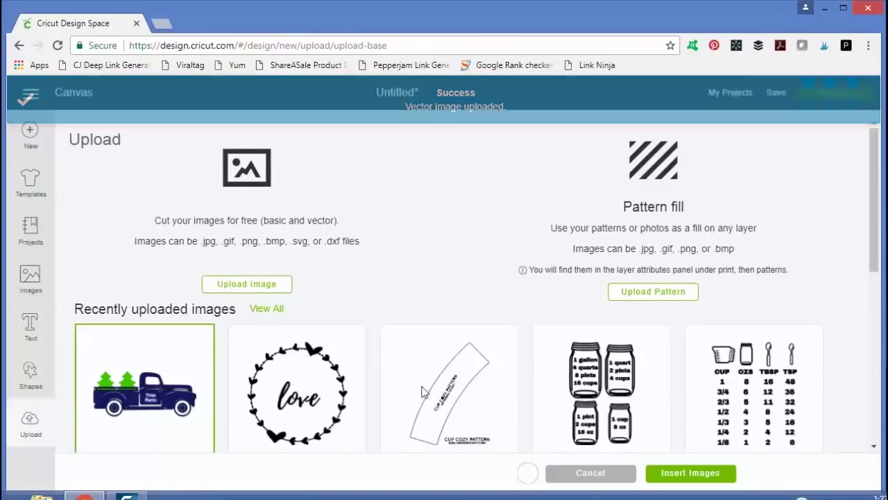
left_click(694, 473)
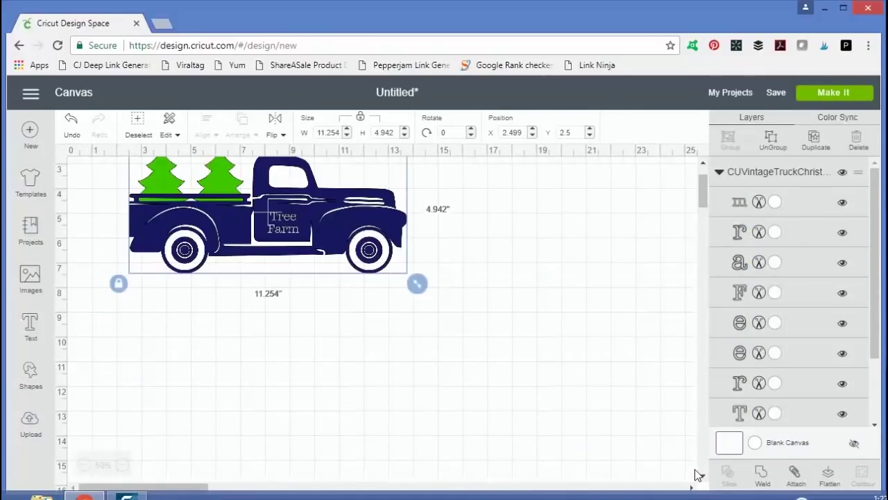
- Ungroup the truck image into separate layers and nudge the truck body beside the trees
left_click_drag(878, 252, 882, 317)
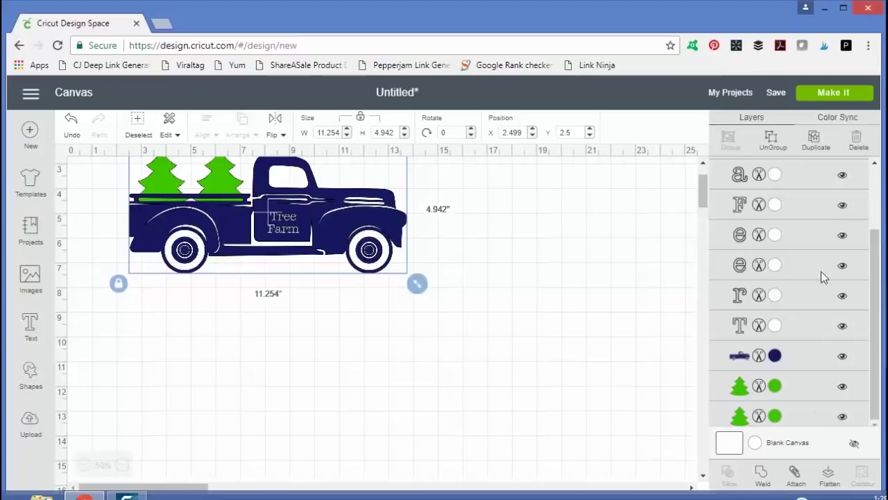
left_click(770, 142)
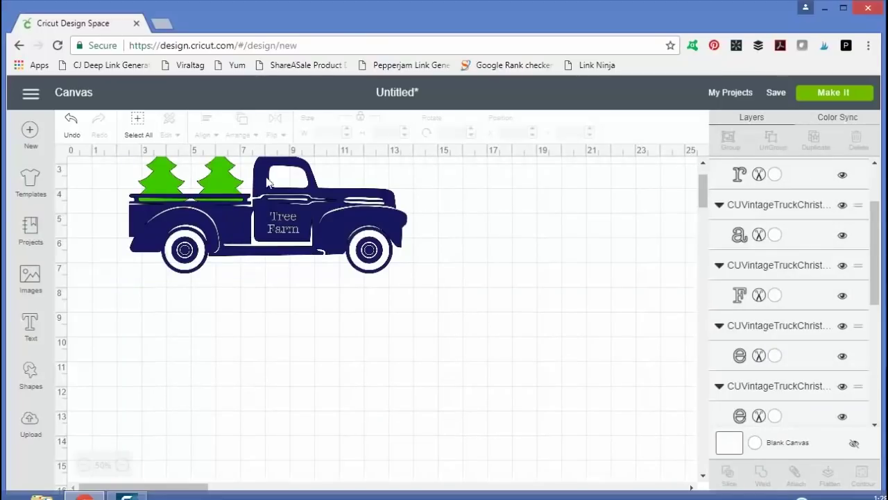
left_click(297, 189)
mouse_move(297, 189)
left_mouse_down()
mouse_move(439, 254)
mouse_move(353, 275)
mouse_move(288, 234)
mouse_move(292, 195)
left_mouse_up()
left_click_drag(225, 186, 224, 181)
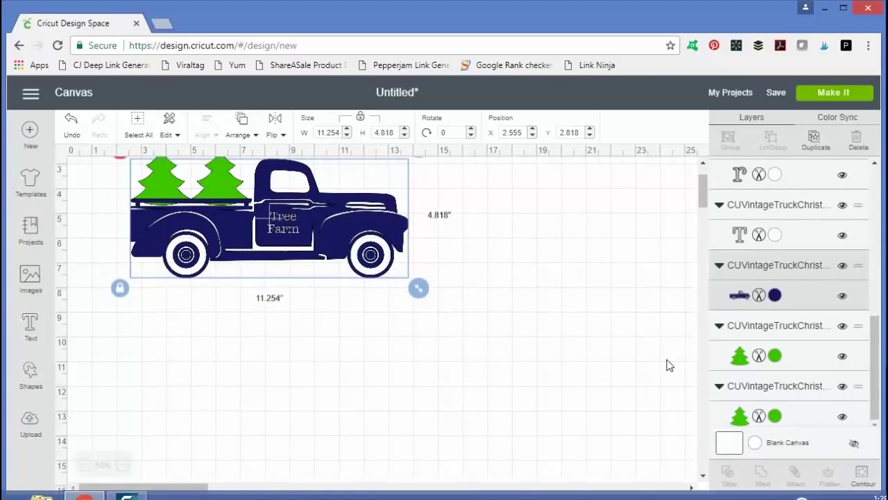